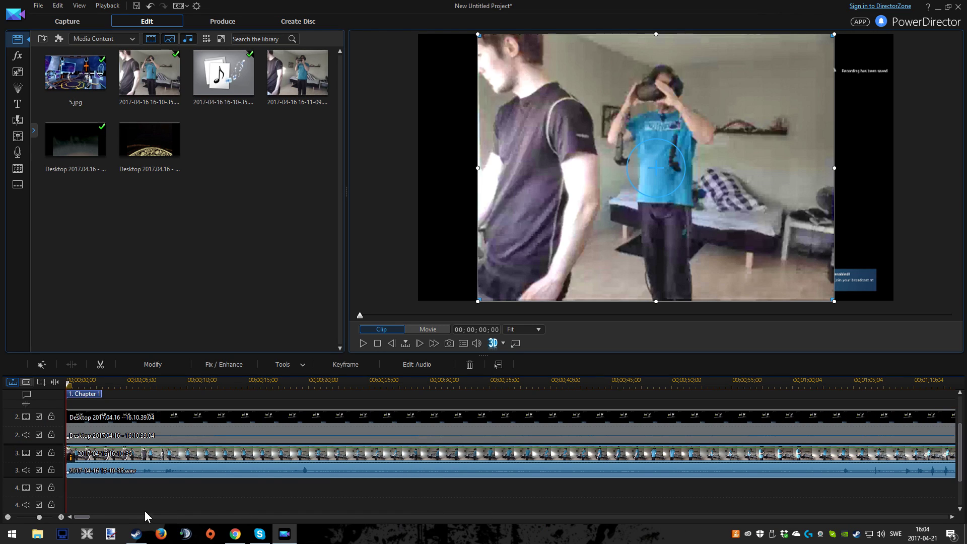
Step: Split the webcam clip and audio at 1:05, delete the front part leaving a gap, and slide the rest to 0:57
left_click_drag(80, 517, 87, 517)
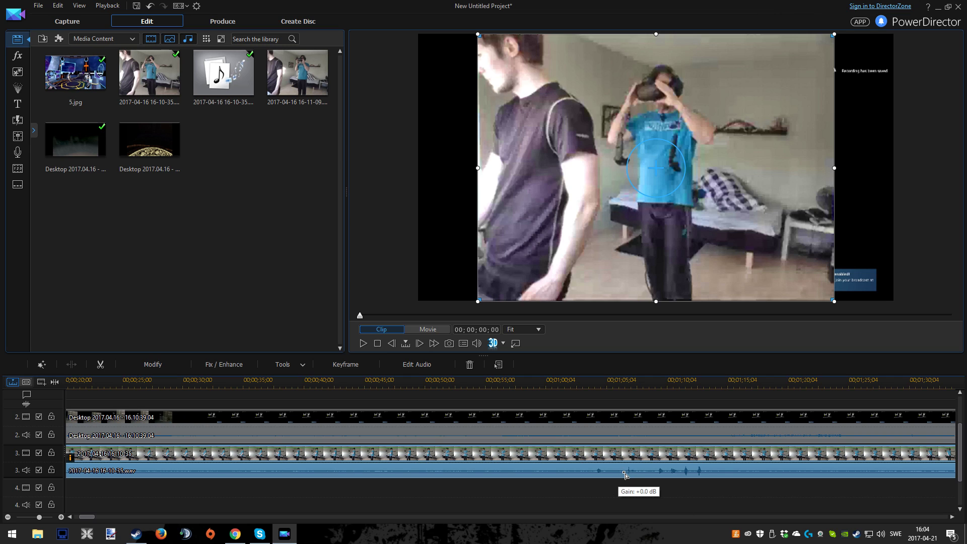
left_click(615, 384)
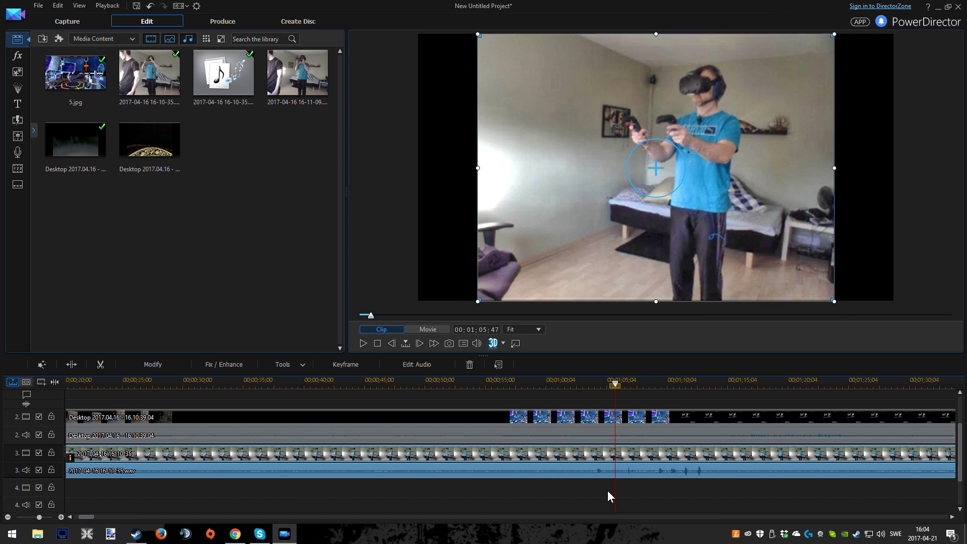
key("ctrl+t")
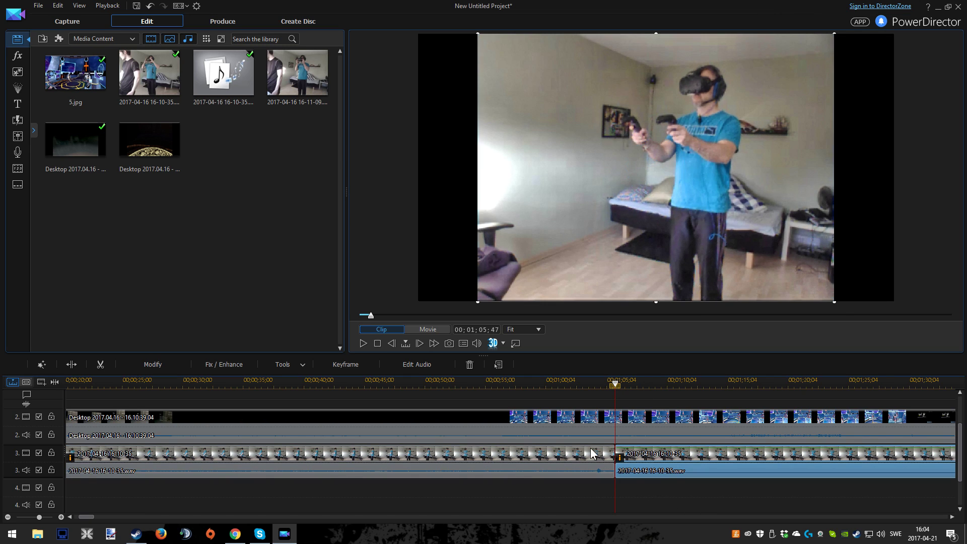
left_click(586, 469)
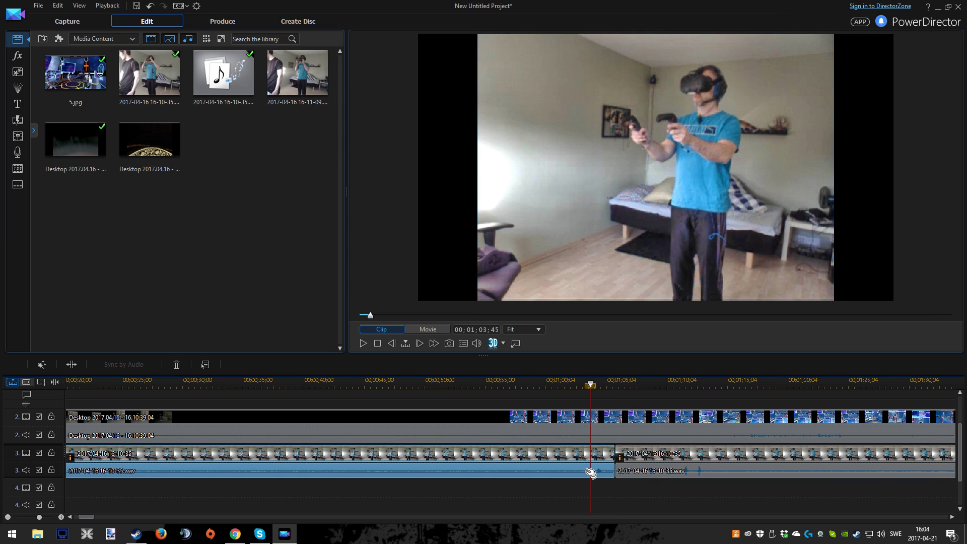
key("Delete")
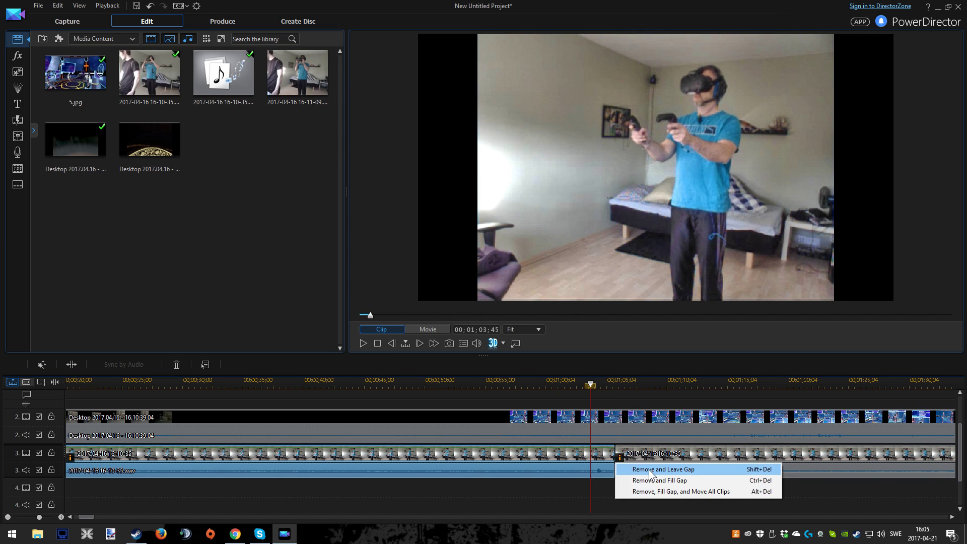
left_click(648, 469)
left_click_drag(697, 459, 595, 458)
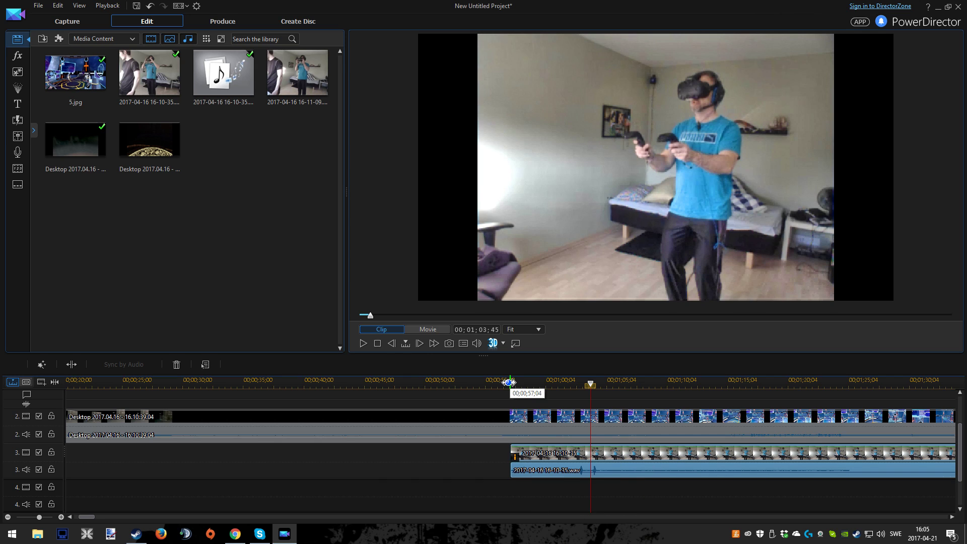
left_click(509, 381)
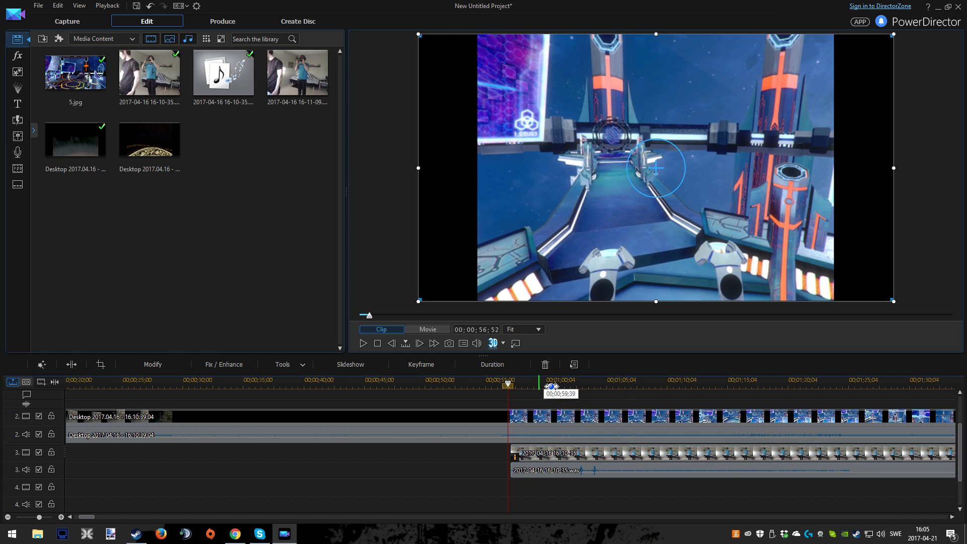
left_click(726, 382)
key("space")
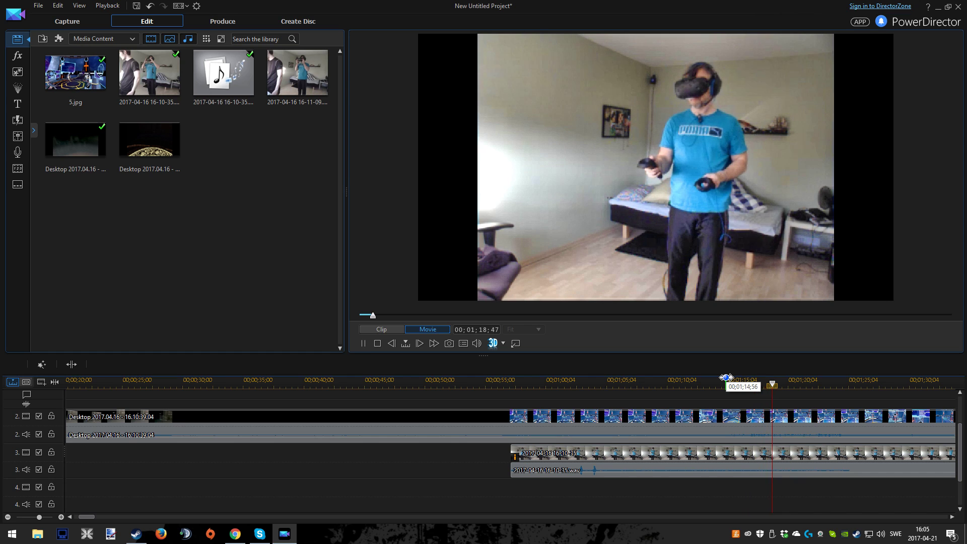
key("space")
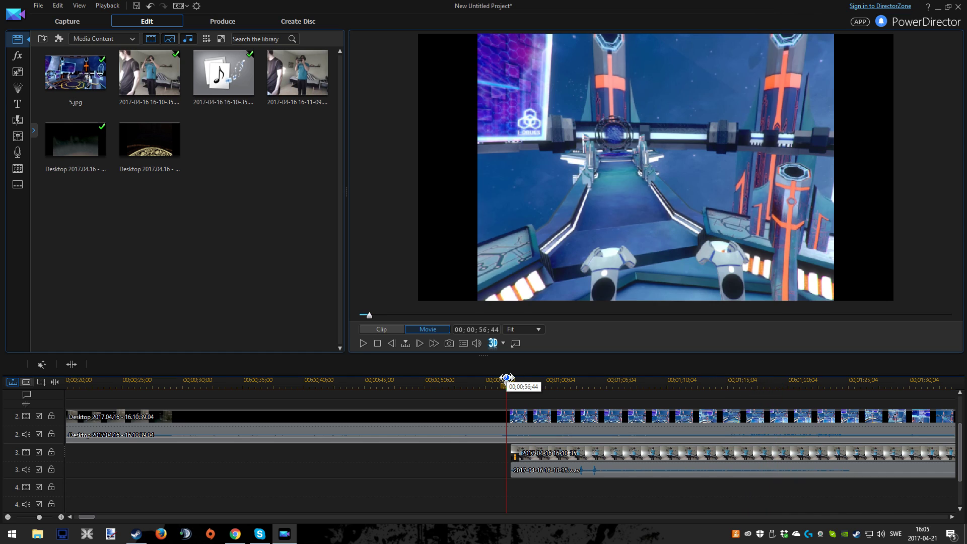
key("space")
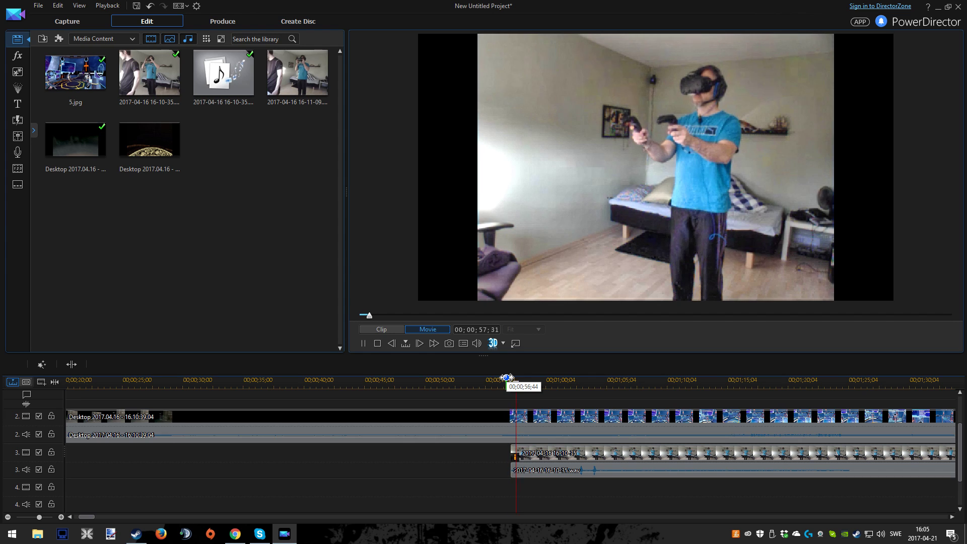
key("space")
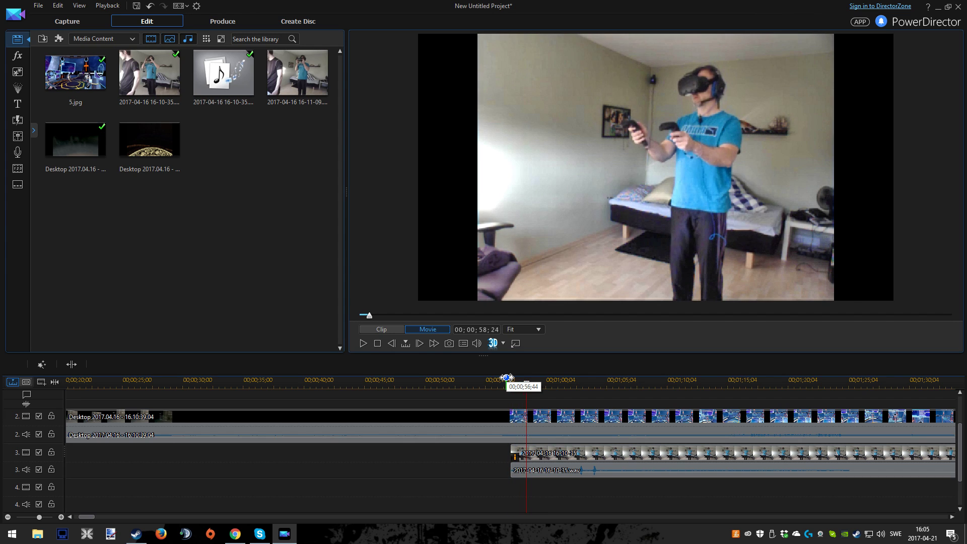
Step: Scale the webcam video down to a small inset and place it in the top-left corner of the gameplay
left_click(559, 456)
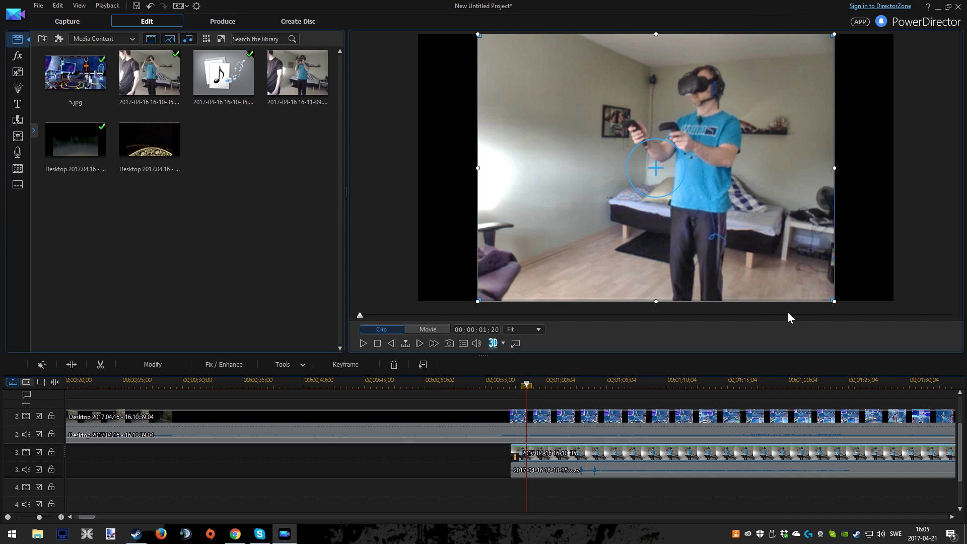
left_click_drag(823, 286, 589, 142)
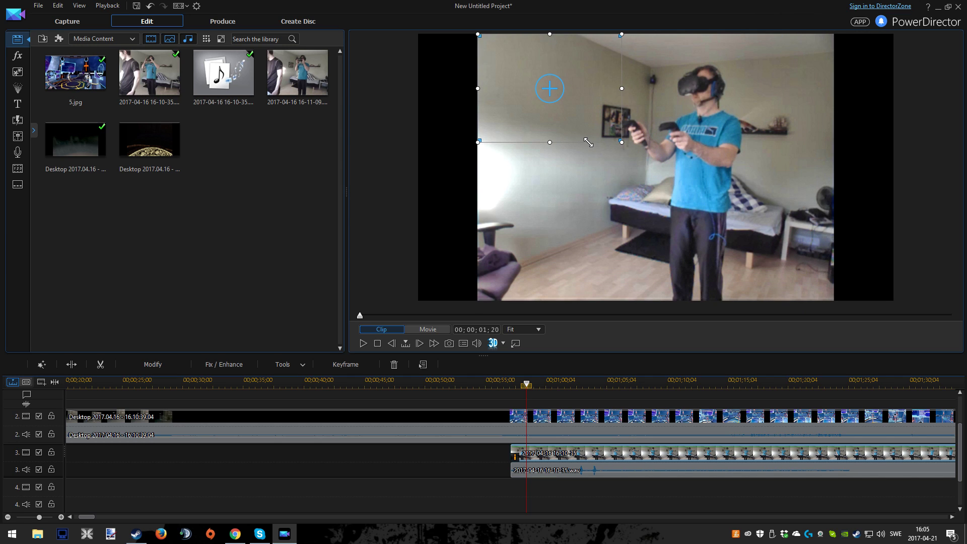
left_click_drag(575, 109, 612, 170)
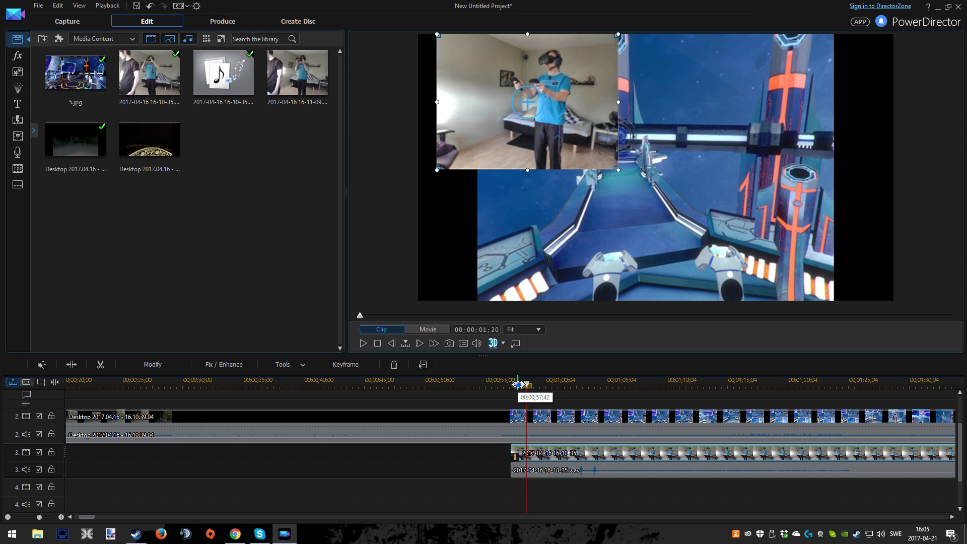
Step: Play the picture-in-picture result from about 0:57 to review it, then reselect the webcam clip
left_click(518, 382)
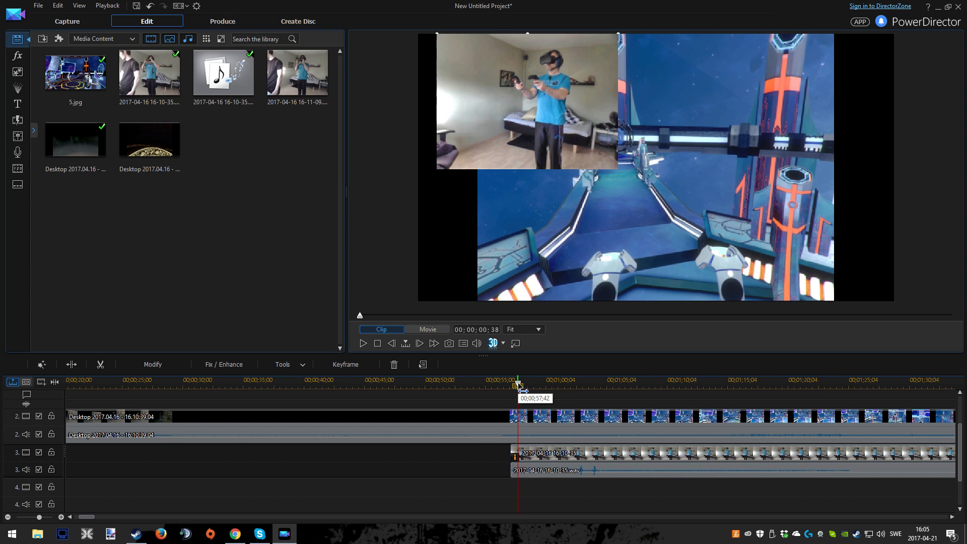
key("space")
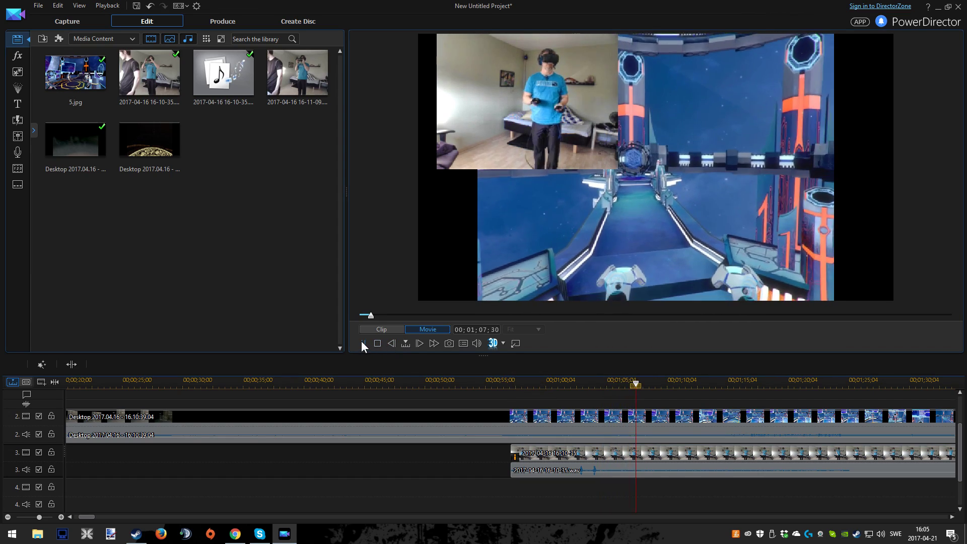
left_click(361, 342)
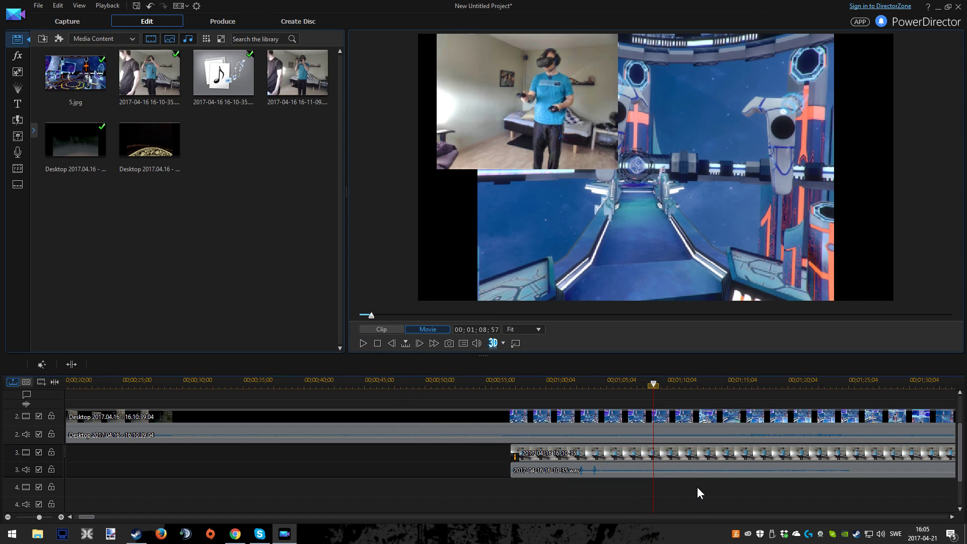
left_click(691, 468)
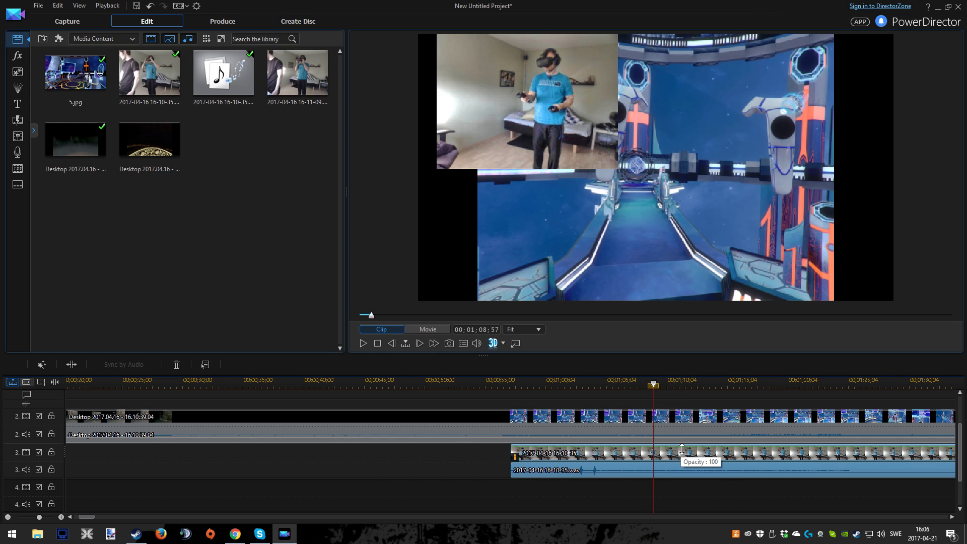
Step: Shift the facecam clip later, play to check sync, then nudge it back to start at 00;01;01;49
mouse_move(684, 455)
left_mouse_down()
mouse_move(721, 454)
mouse_move(692, 455)
left_mouse_up()
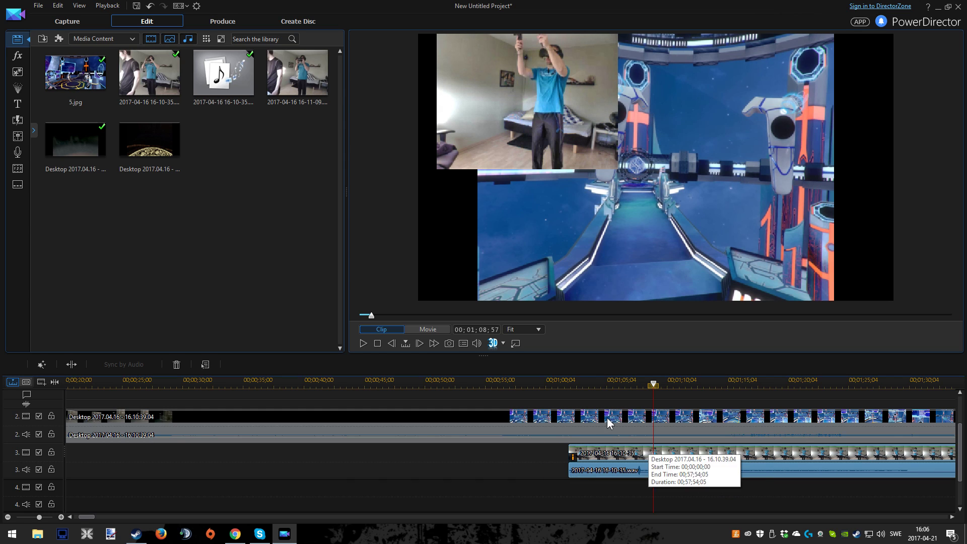
left_click(601, 383)
scroll(621, 446, "up", 2)
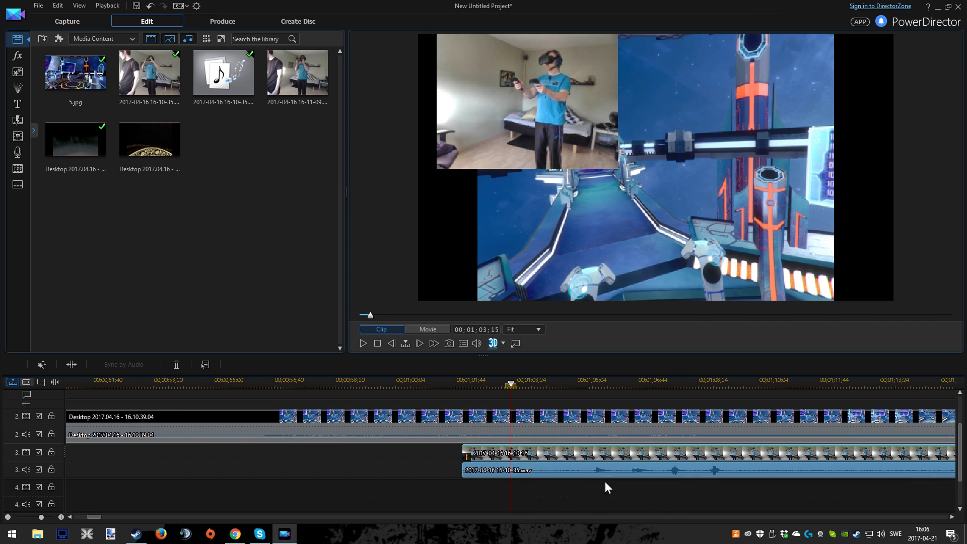
key("space")
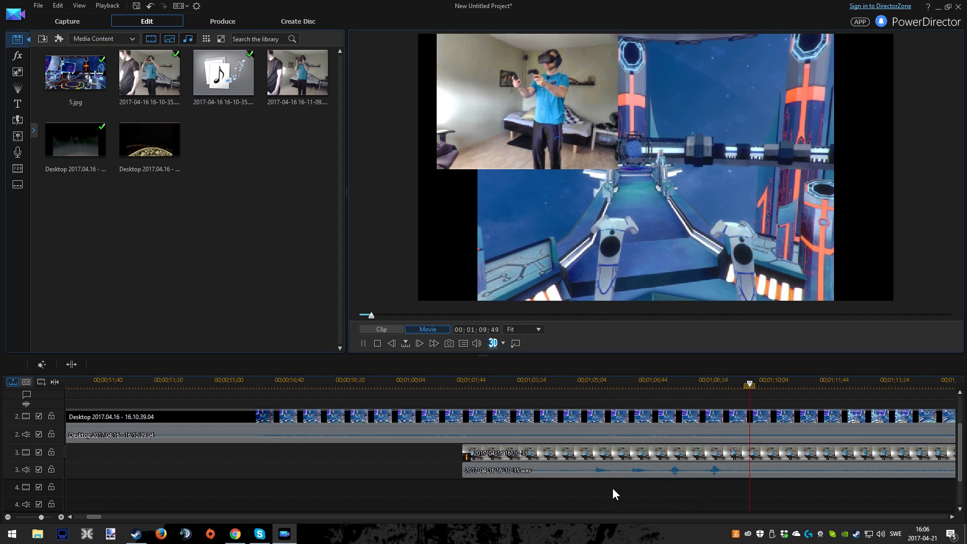
key("space")
left_click(672, 457)
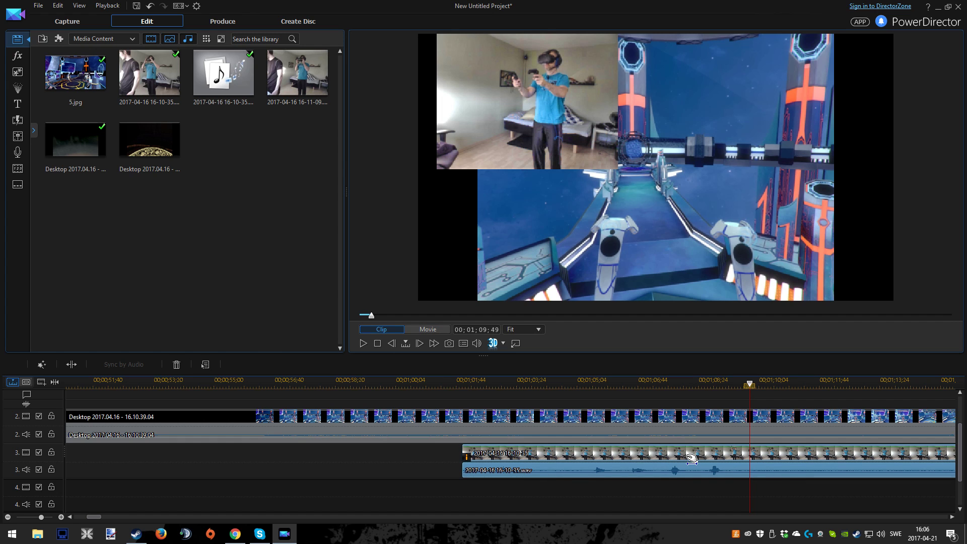
left_click_drag(692, 458, 689, 458)
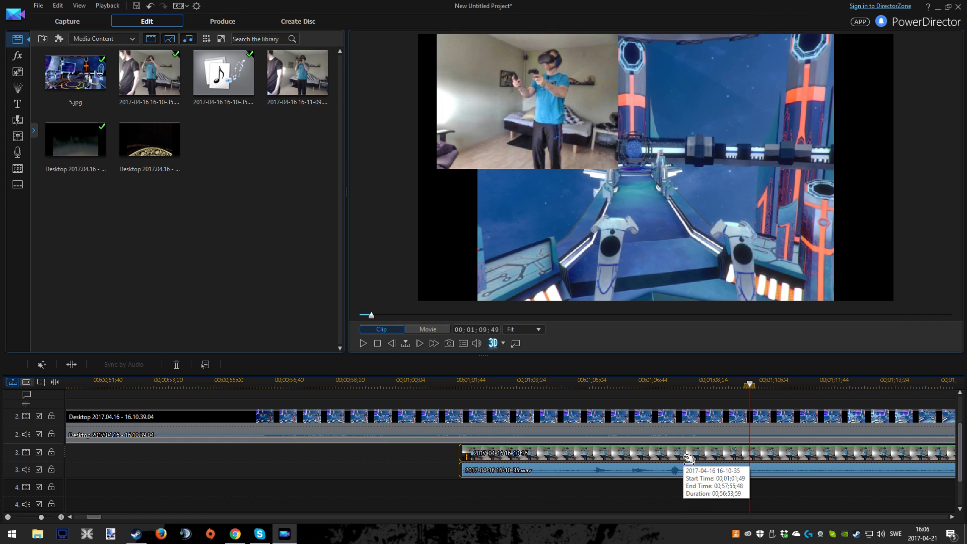
Step: Replay from about 01;04 to check sync and nudge the facecam clip a few frames later
left_click(569, 385)
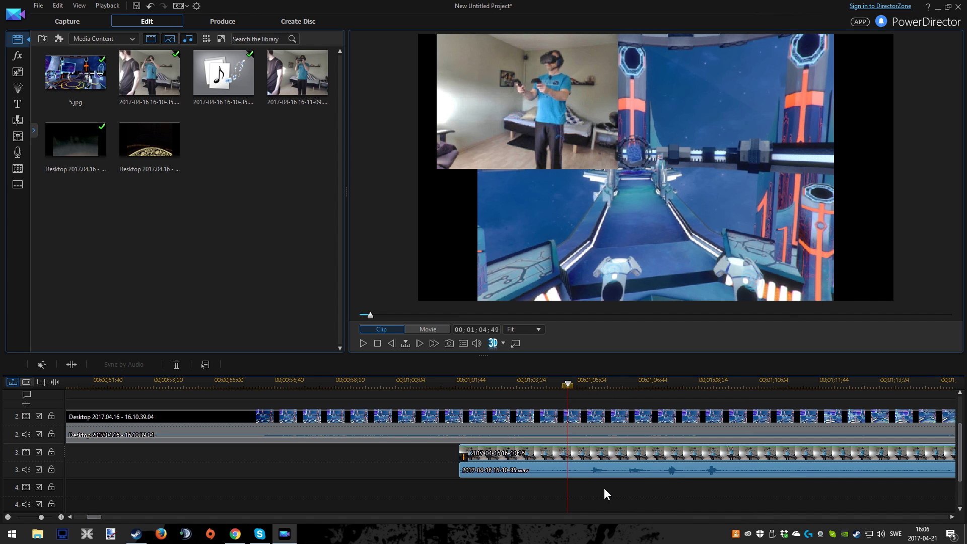
key("space")
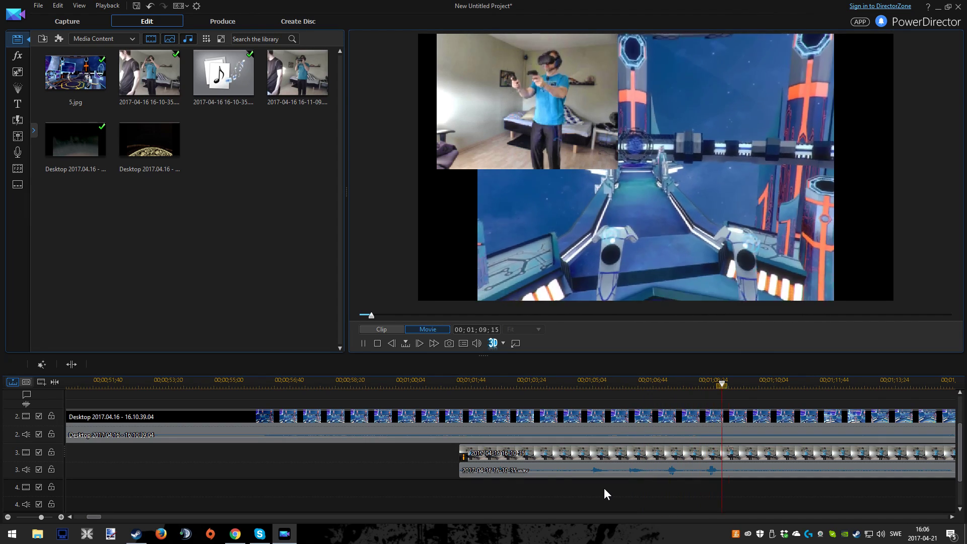
key("space")
left_click(592, 453)
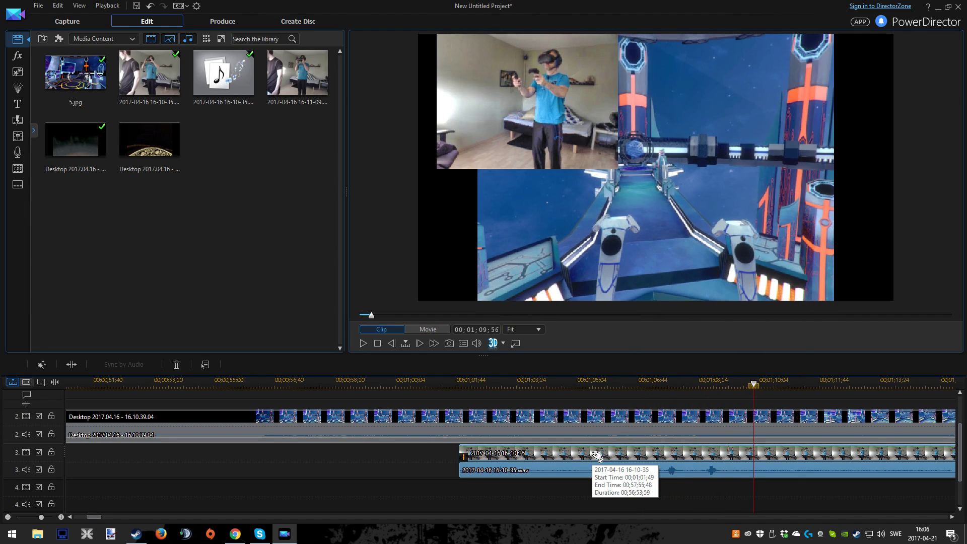
left_click_drag(600, 457, 511, 405)
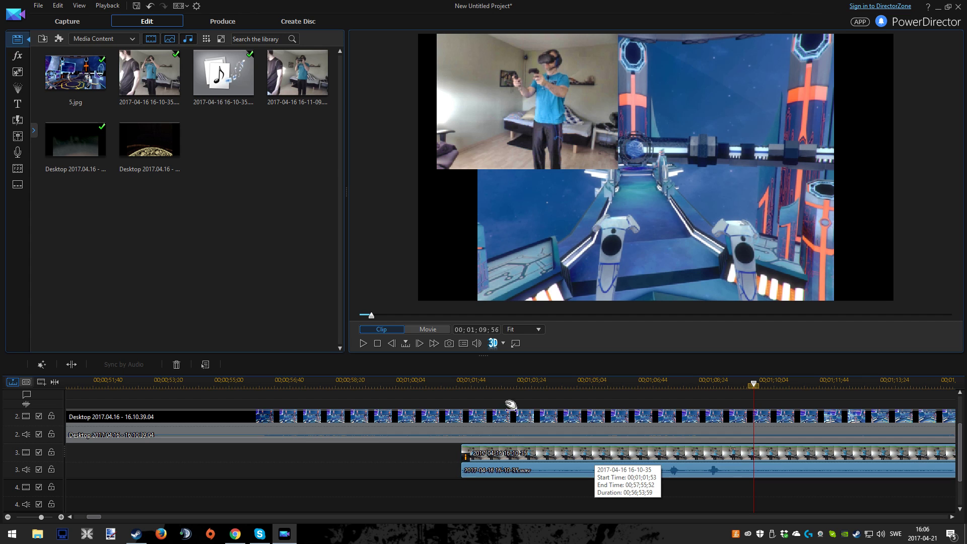
Step: Replay from 01;03, nudge the facecam clip a few frames earlier, and park the playhead before the sync point
left_click(496, 386)
key("space")
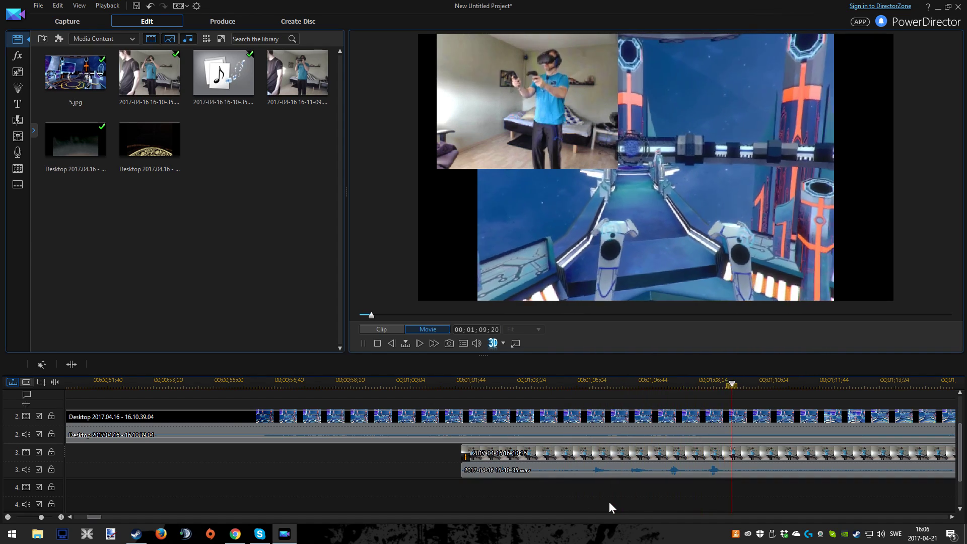
left_click(592, 454)
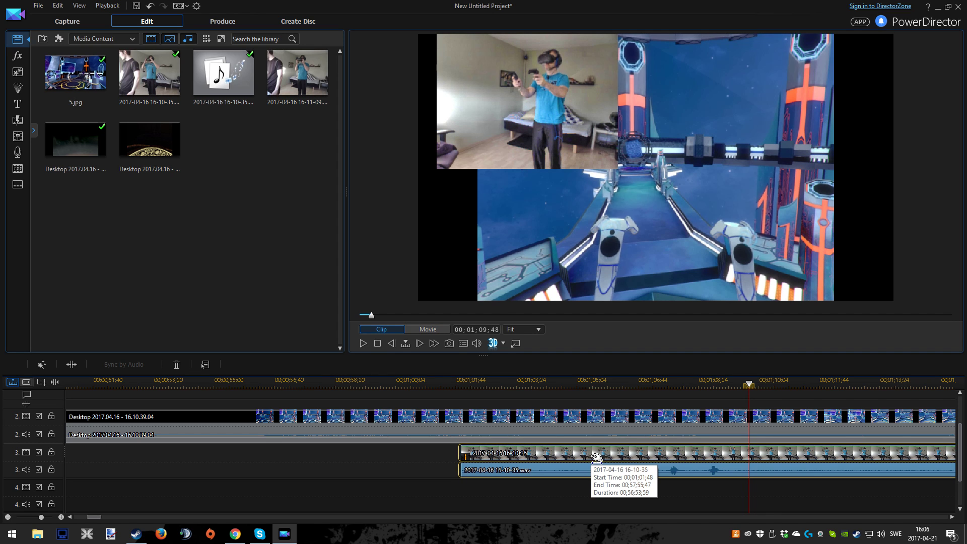
left_click_drag(596, 457, 569, 387)
left_click(570, 387)
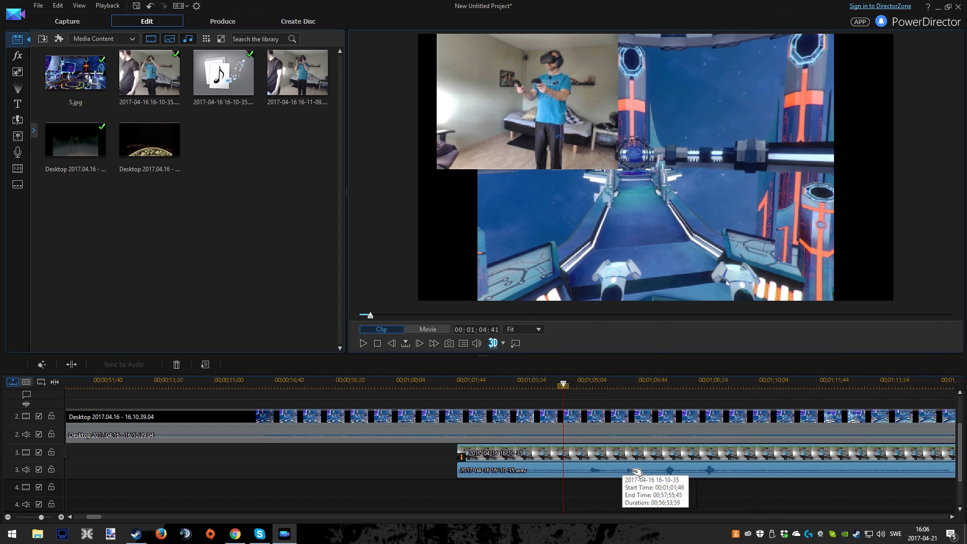
scroll(655, 486, "up", 2)
left_click(636, 498)
Step: Play back the synced result and the logo-framed 'SVRVIVE The Deus Helix part 6' project
key("space")
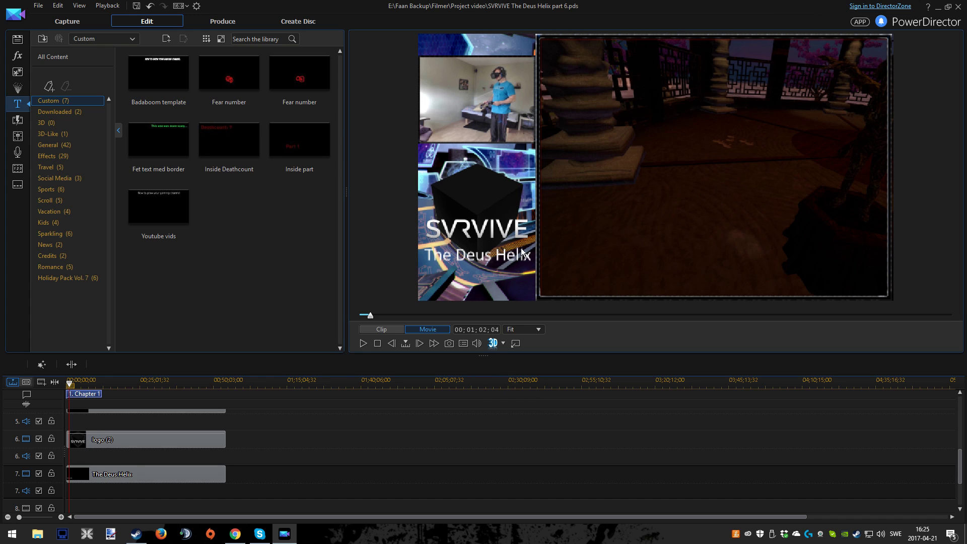
key("space")
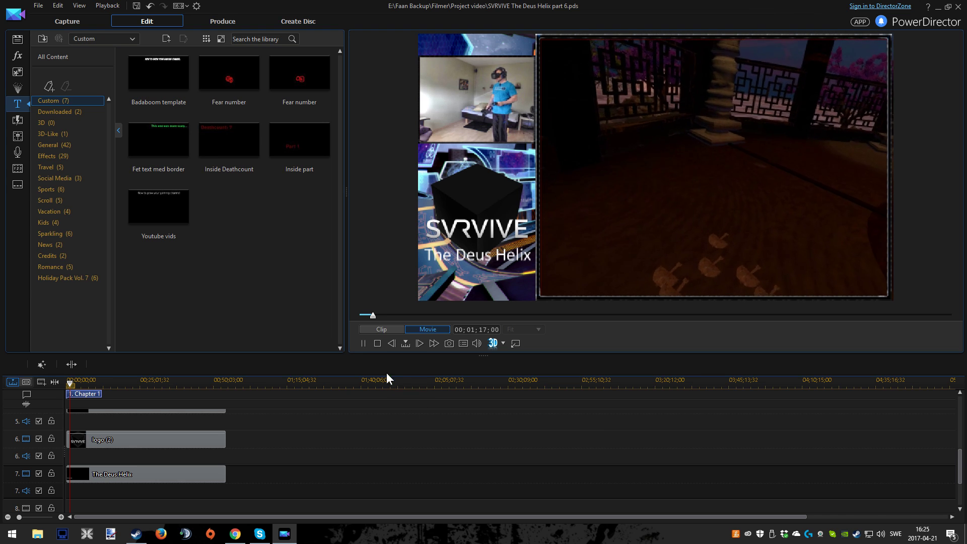
Step: Stop playback and move the playhead to about 00;57;54, then to 00;50;51;40
left_click(364, 343)
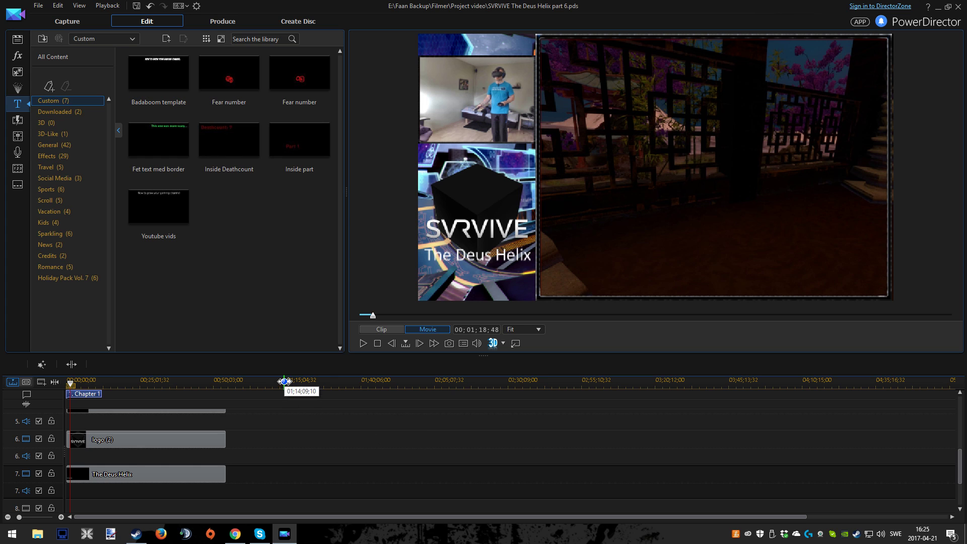
left_click(285, 381)
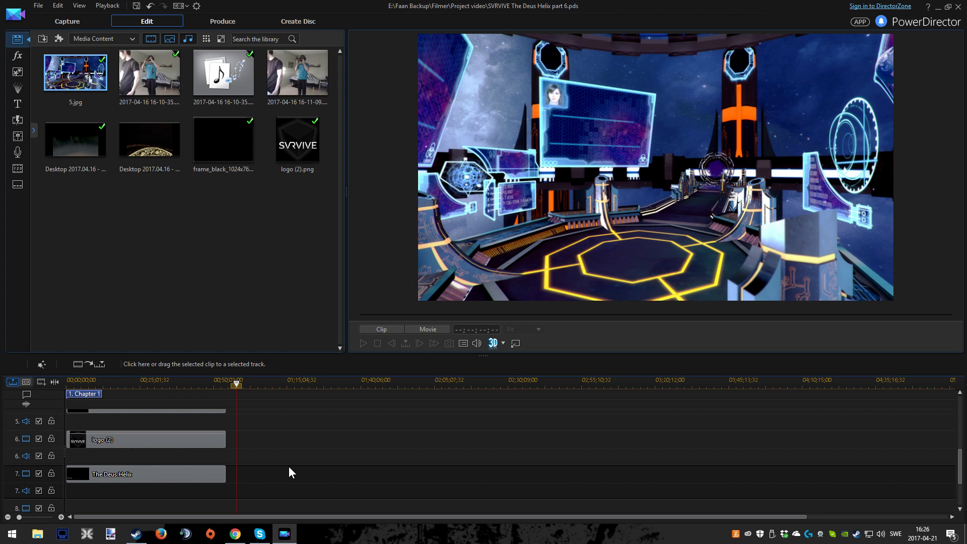
left_click(216, 381)
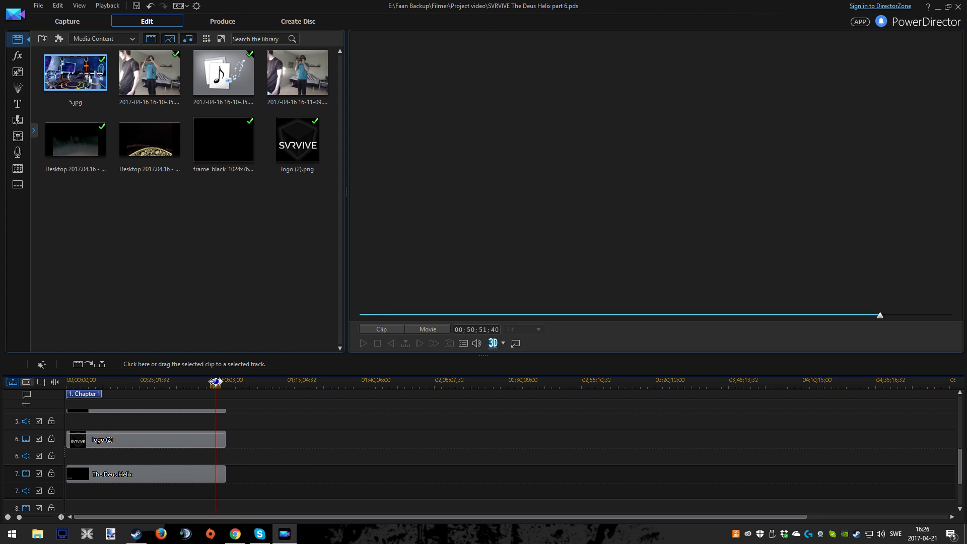